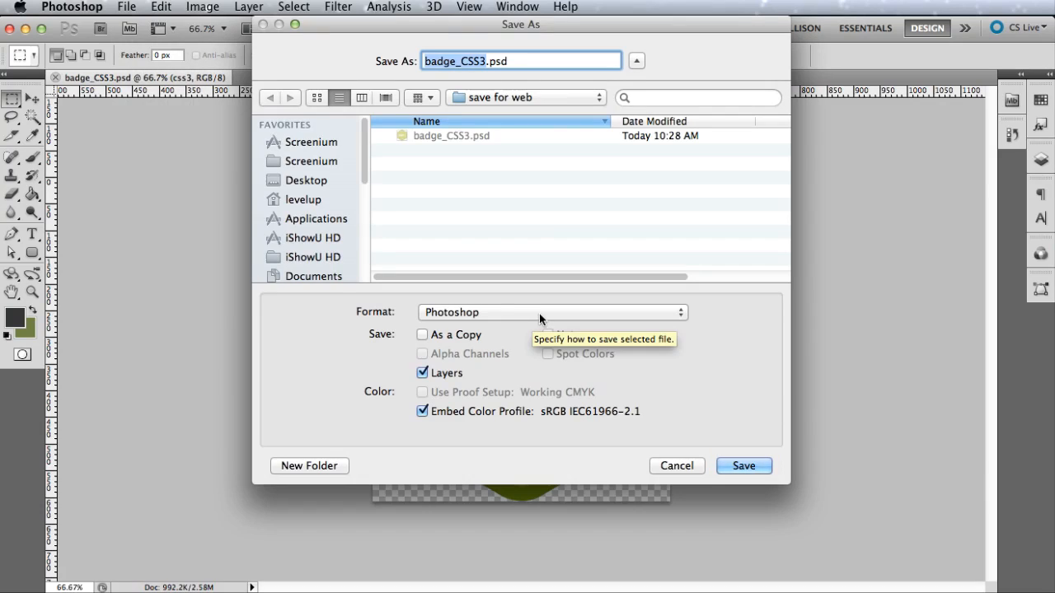
pyautogui.click(626, 313)
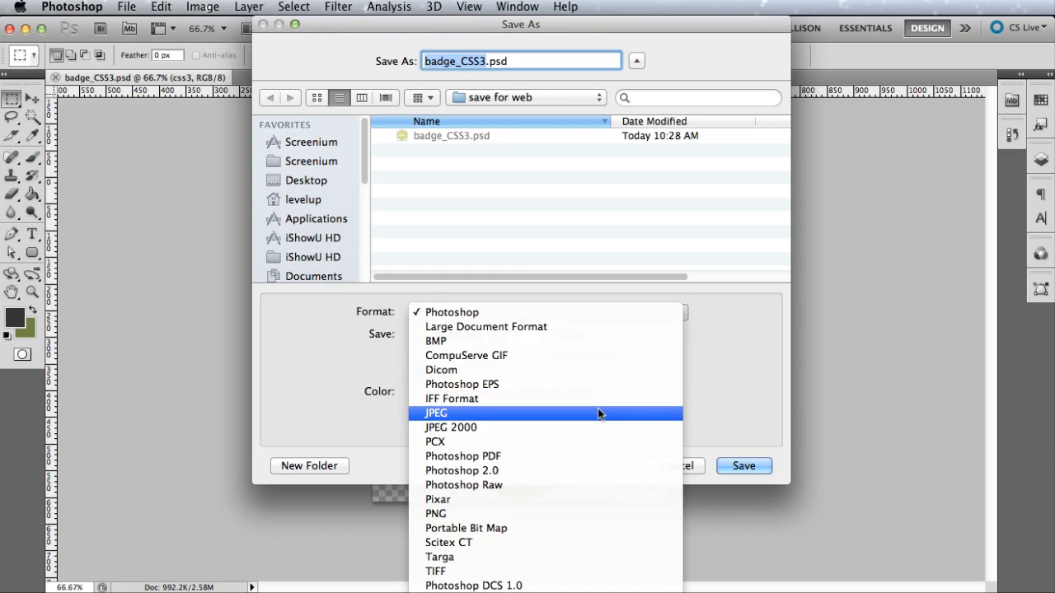
pyautogui.click(714, 400)
pyautogui.click(694, 462)
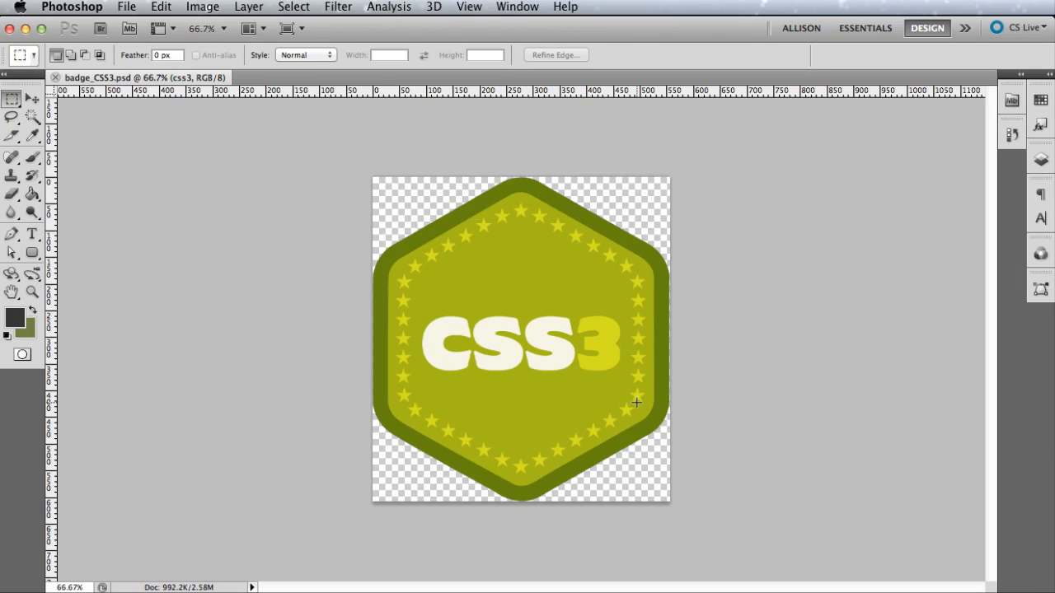
# Step: Open the CSS3 badge in Save for Web & Devices
pyautogui.click(126, 7)
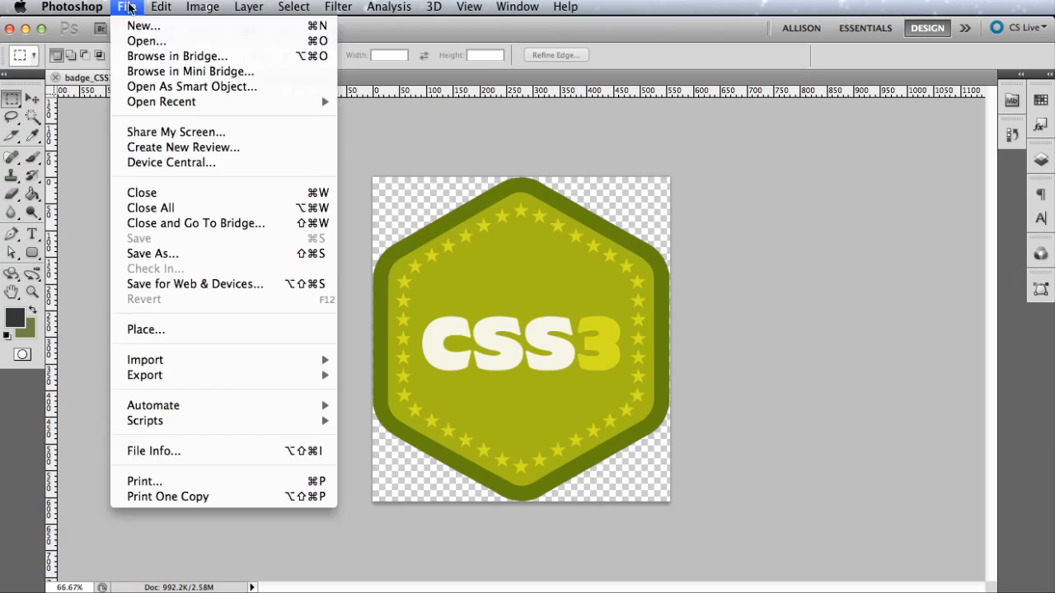
pyautogui.click(263, 290)
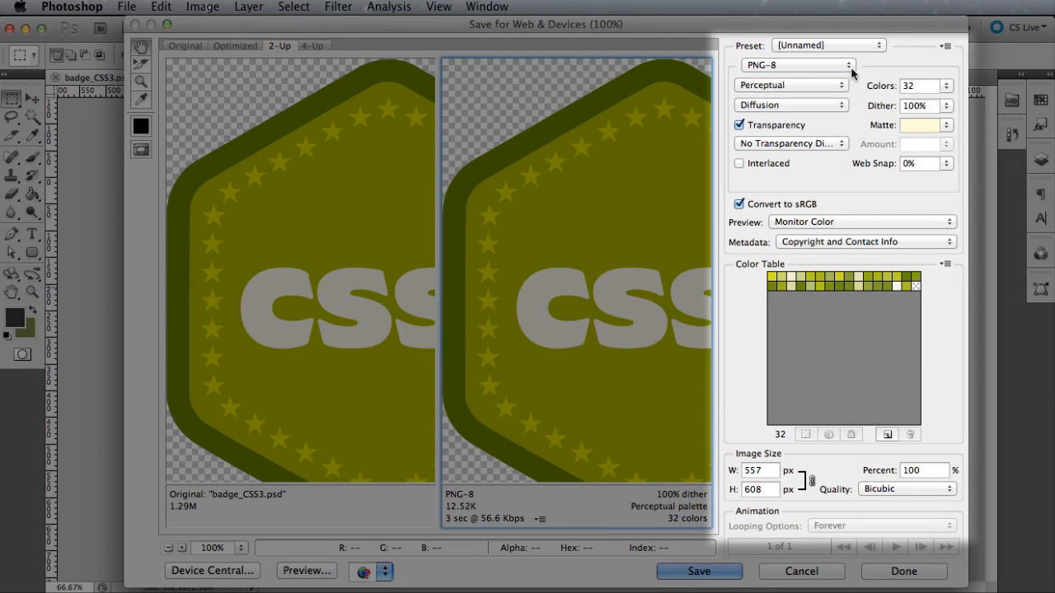
# Step: Preview the optimized badge in the JPEG, WBMP and GIF formats in turn
pyautogui.click(848, 66)
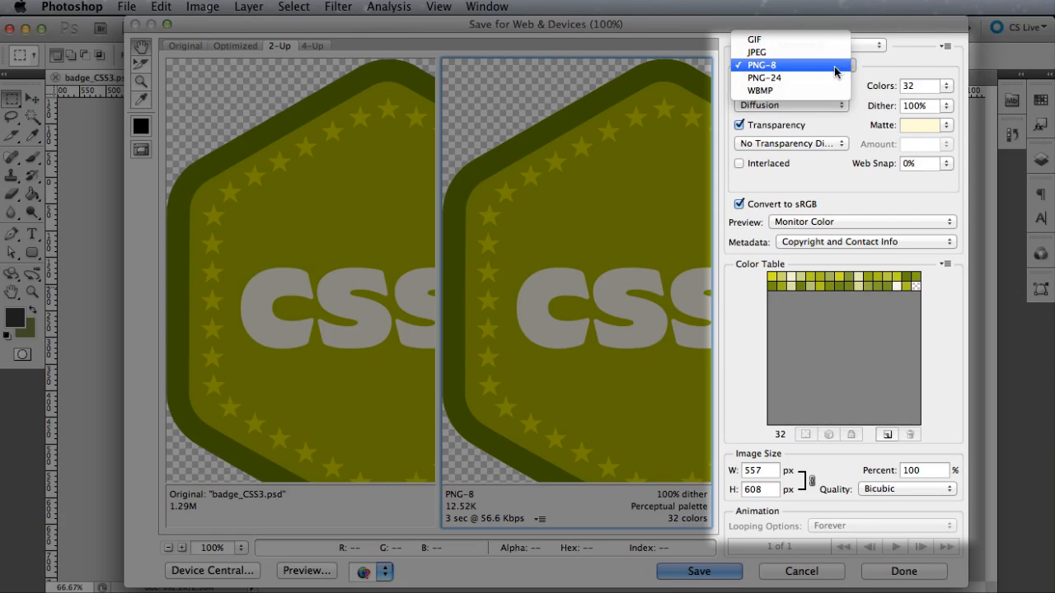
pyautogui.click(815, 53)
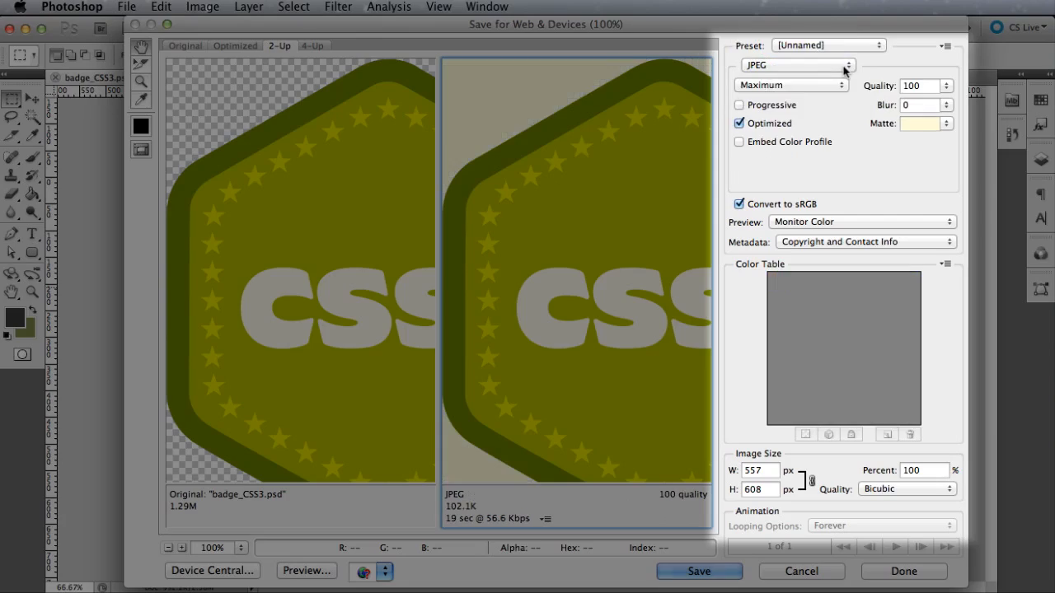
pyautogui.click(847, 69)
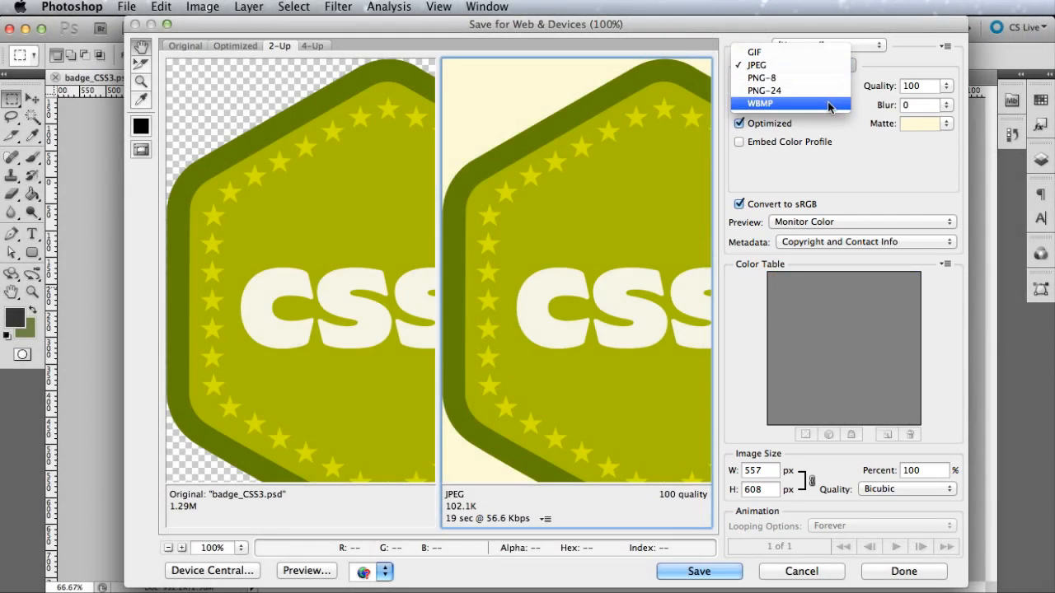
pyautogui.click(828, 104)
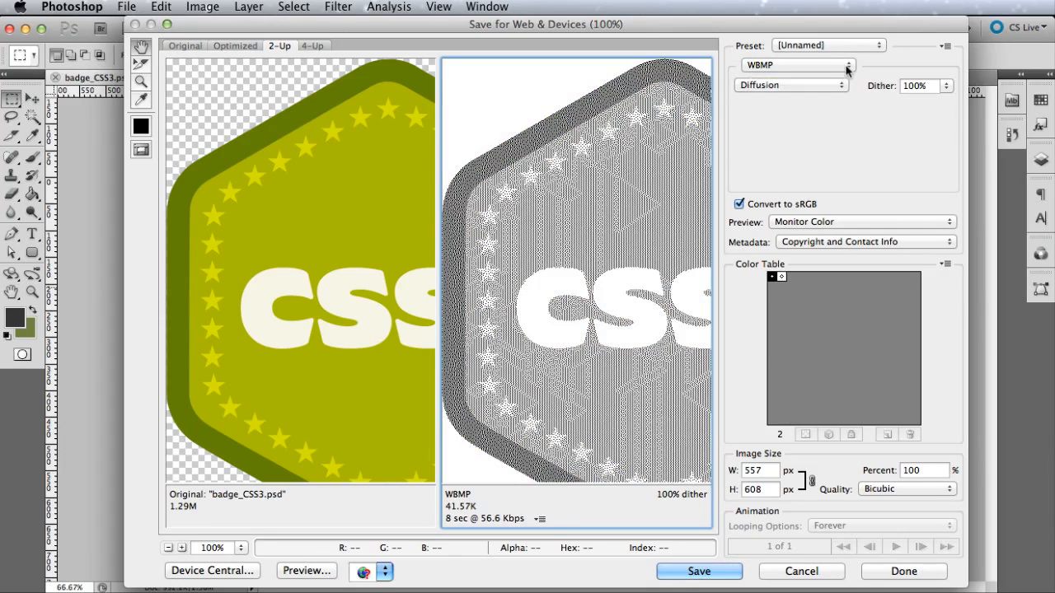
pyautogui.click(847, 66)
pyautogui.click(835, 18)
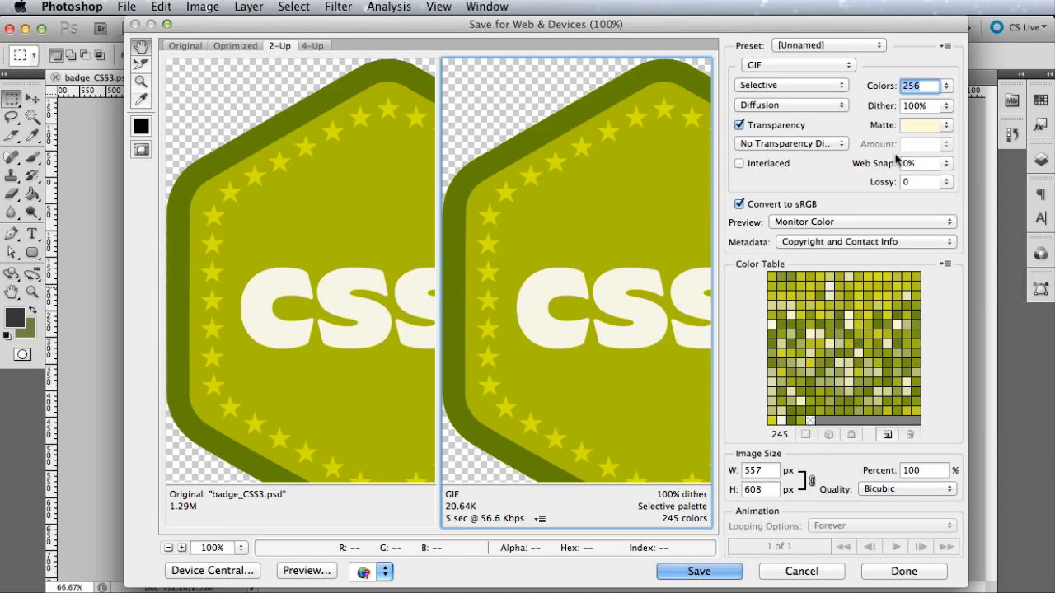
# Step: Preview the badge as PNG-24 and set the export format to PNG-8
pyautogui.click(837, 72)
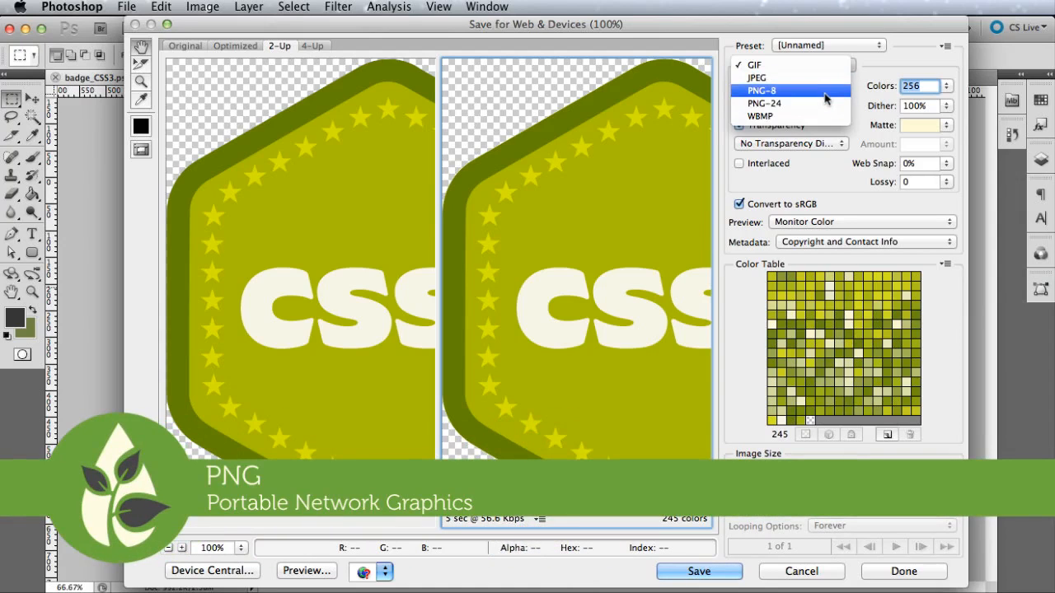
pyautogui.click(821, 103)
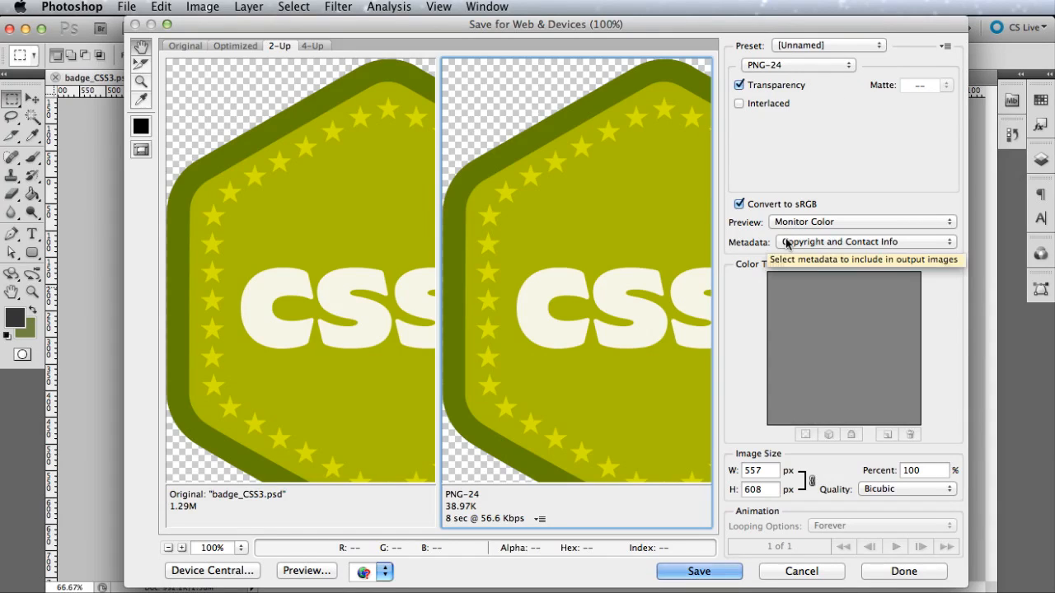
pyautogui.click(834, 64)
pyautogui.click(836, 53)
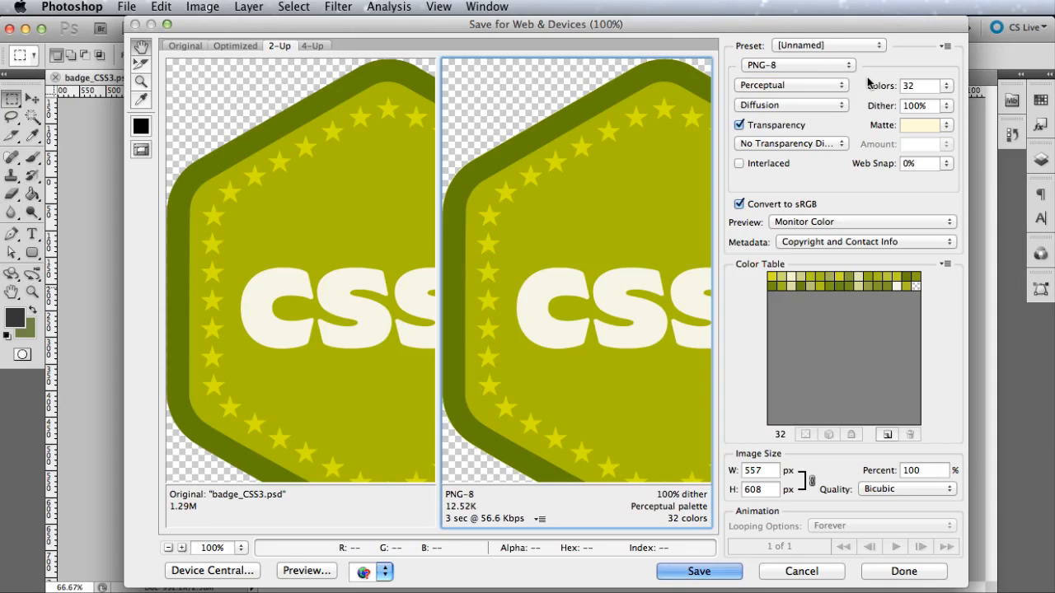
pyautogui.click(826, 66)
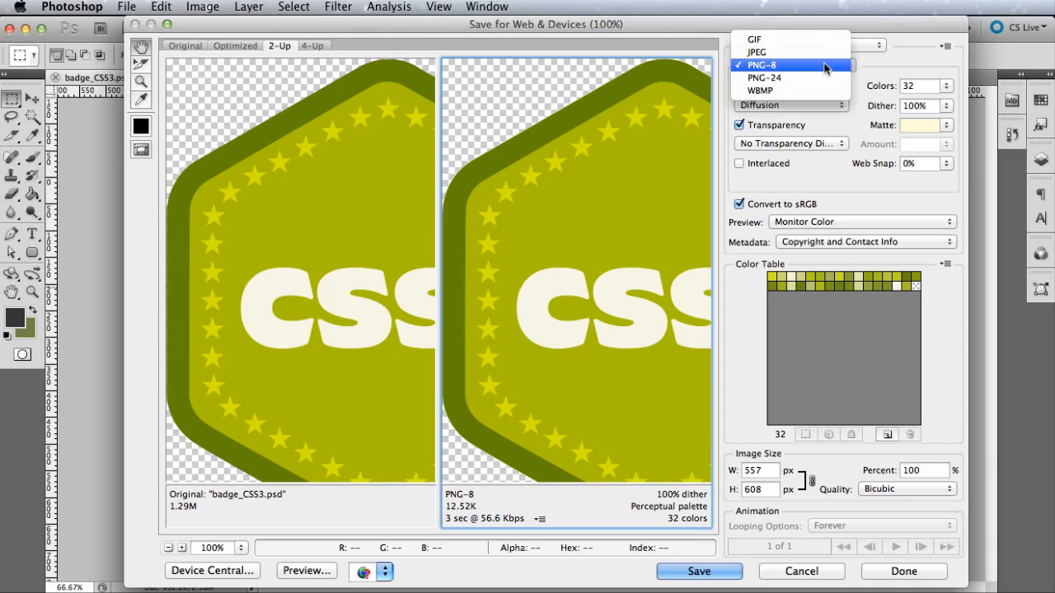
pyautogui.click(826, 66)
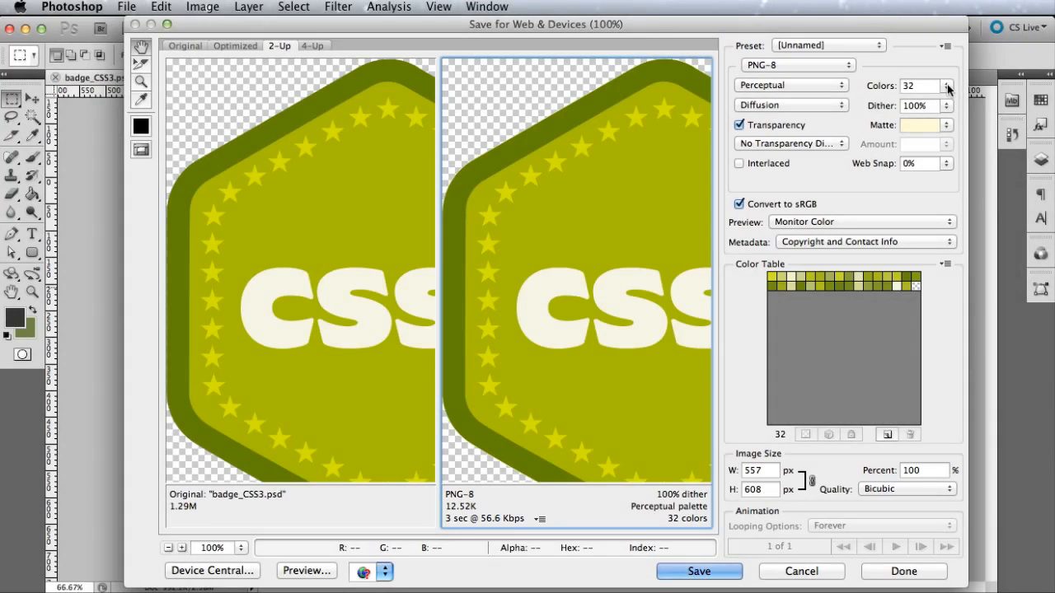
pyautogui.click(946, 127)
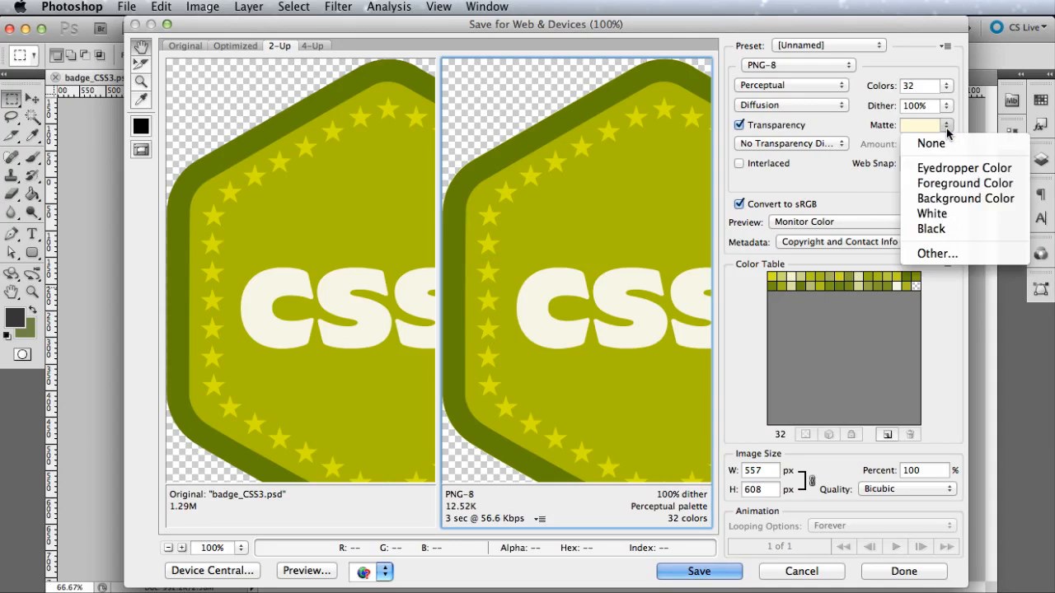
pyautogui.click(947, 132)
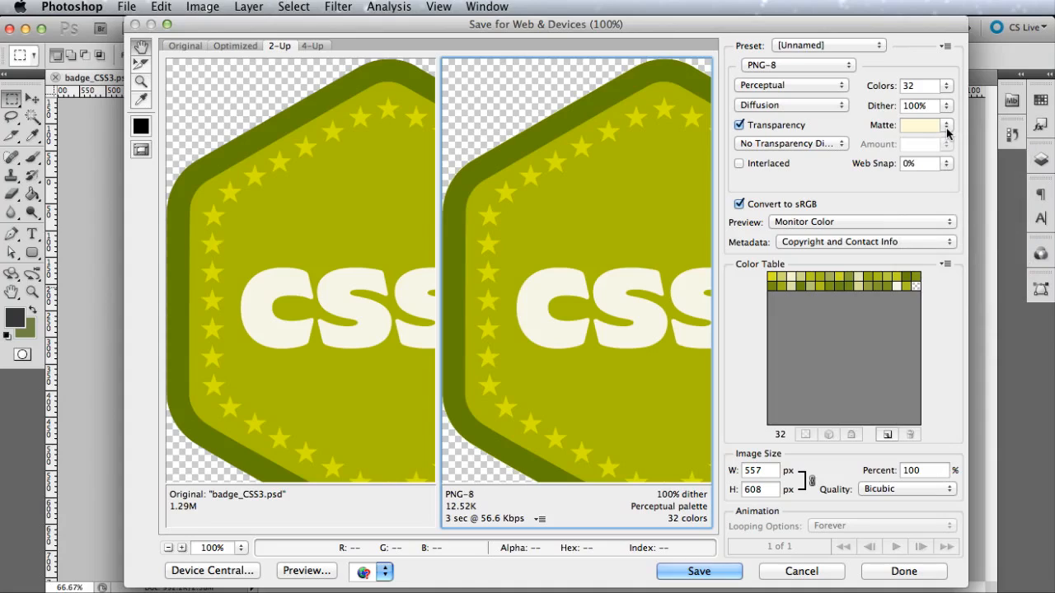
# Step: Save the current PNG-8 optimization settings as a preset named "badges"
pyautogui.click(946, 46)
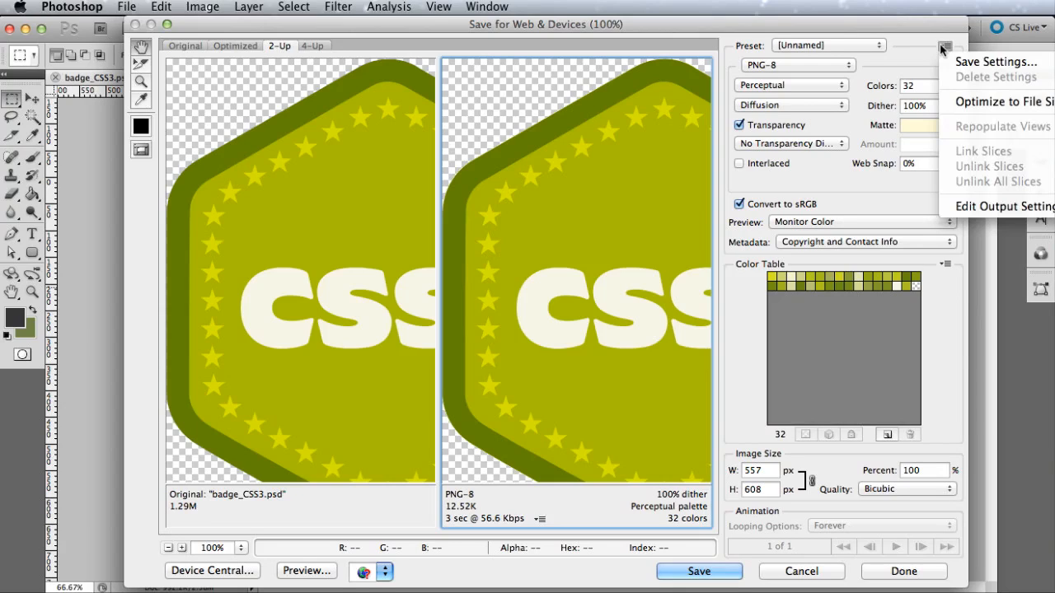
pyautogui.click(960, 63)
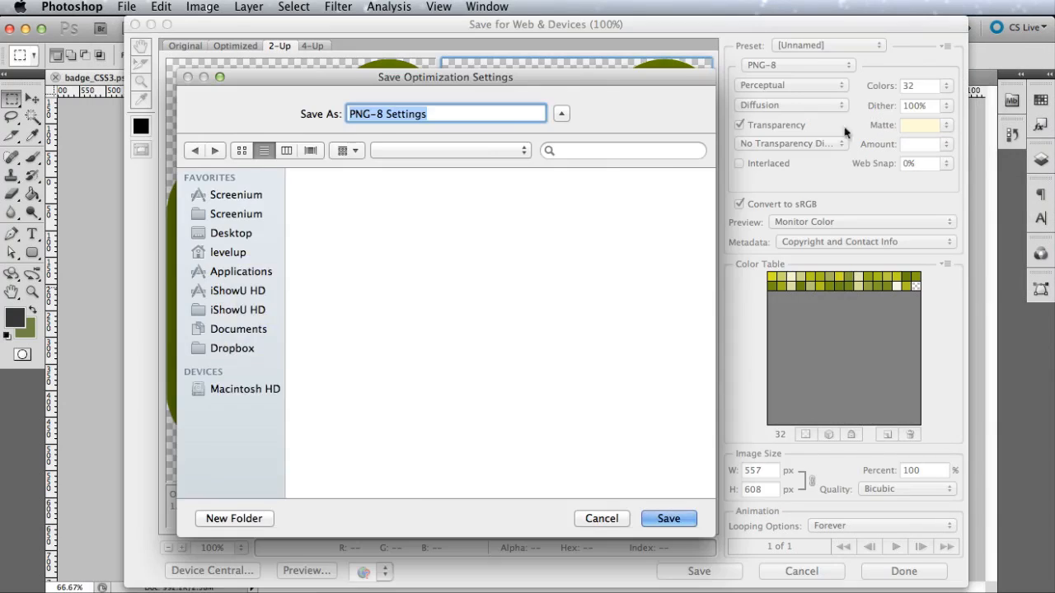
pyautogui.write('badge')
pyautogui.press('Return')
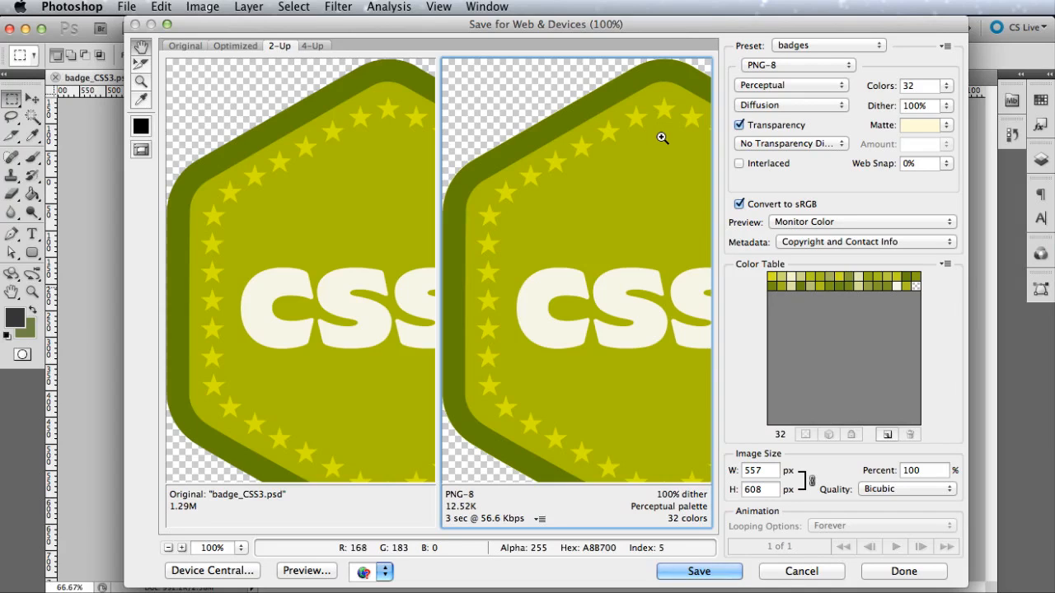
# Step: Examine the badge's outer edge at 400% in the original and optimized previews, and return to 100%
pyautogui.press('super+plus')
pyautogui.press('super+plus')
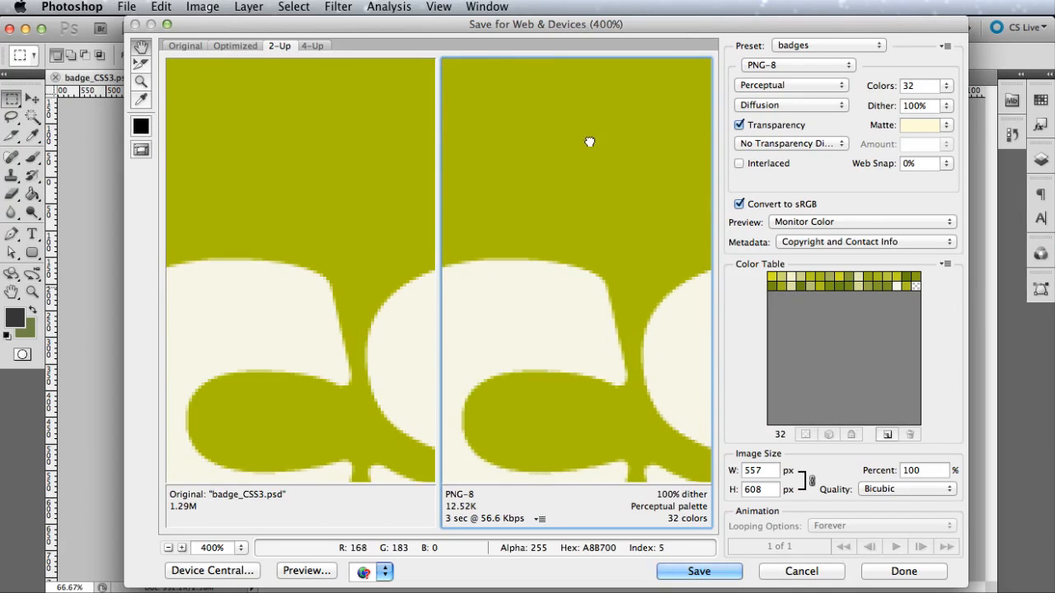
pyautogui.moveTo(588, 136); pyautogui.dragTo(661, 259)
pyautogui.moveTo(486, 172); pyautogui.dragTo(639, 273)
pyautogui.moveTo(541, 200); pyautogui.dragTo(635, 258)
pyautogui.moveTo(568, 212); pyautogui.dragTo(624, 261)
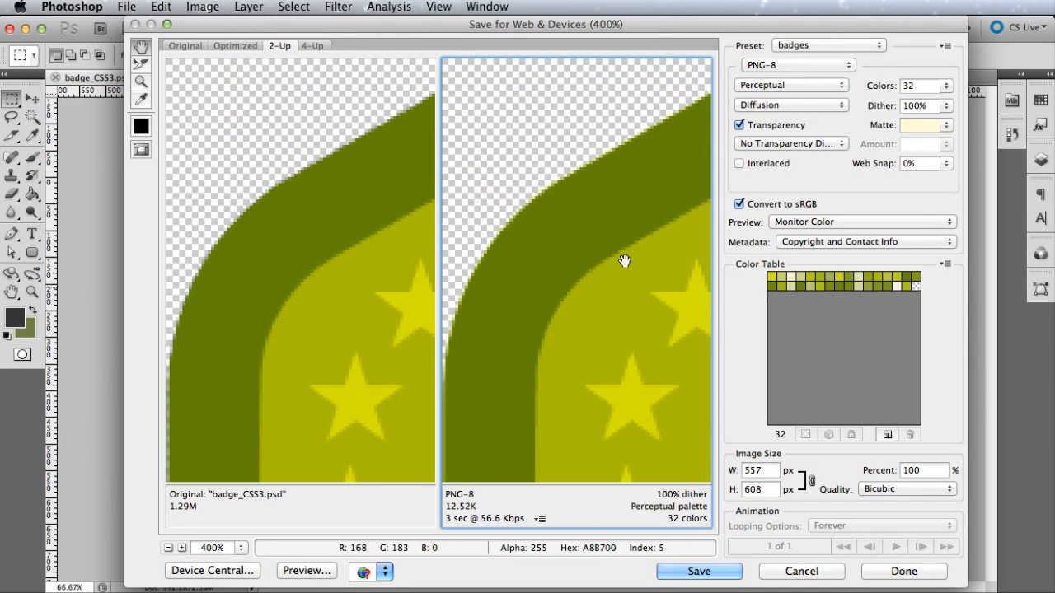
pyautogui.press('super+minus')
pyautogui.press('super+minus')
pyautogui.press('super+minus')
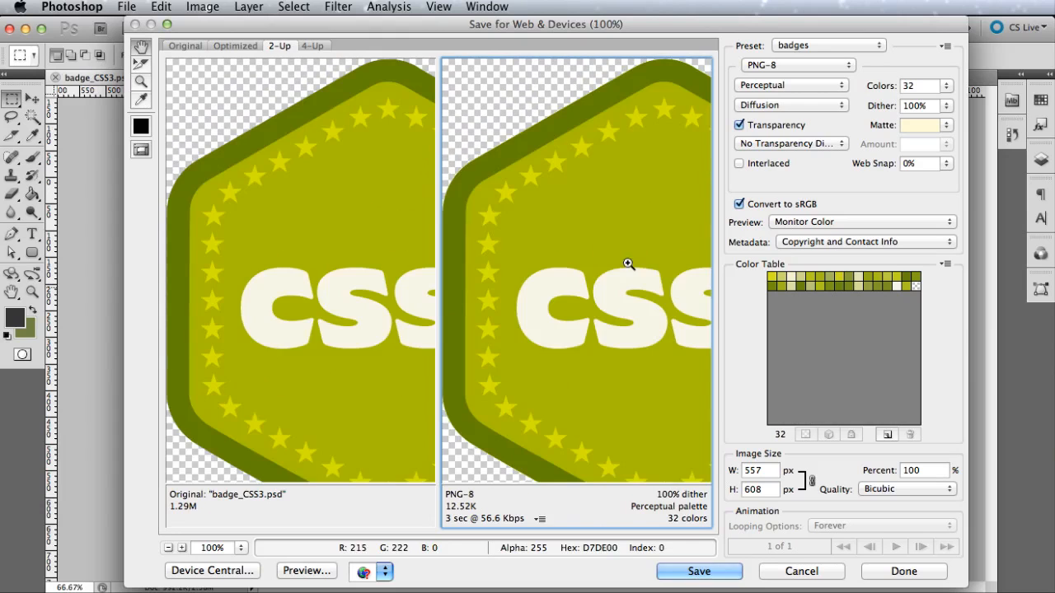